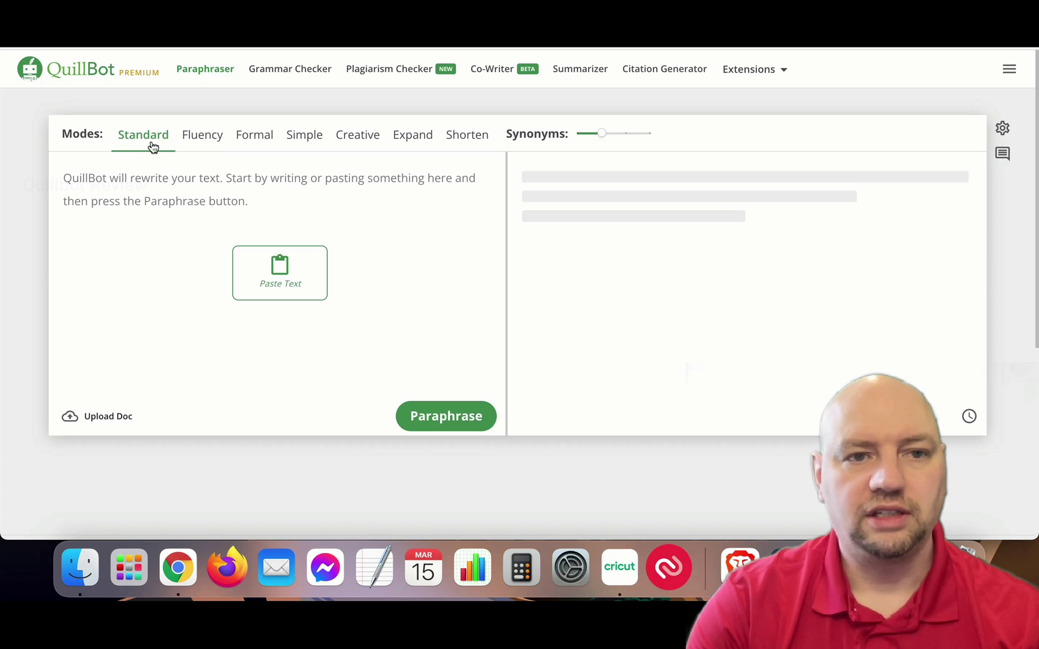
Step: Preview the Fluency, Formal and Simple paraphrasing modes, then return to Standard
{"action": "left_click", "coordinate": [206, 141]}
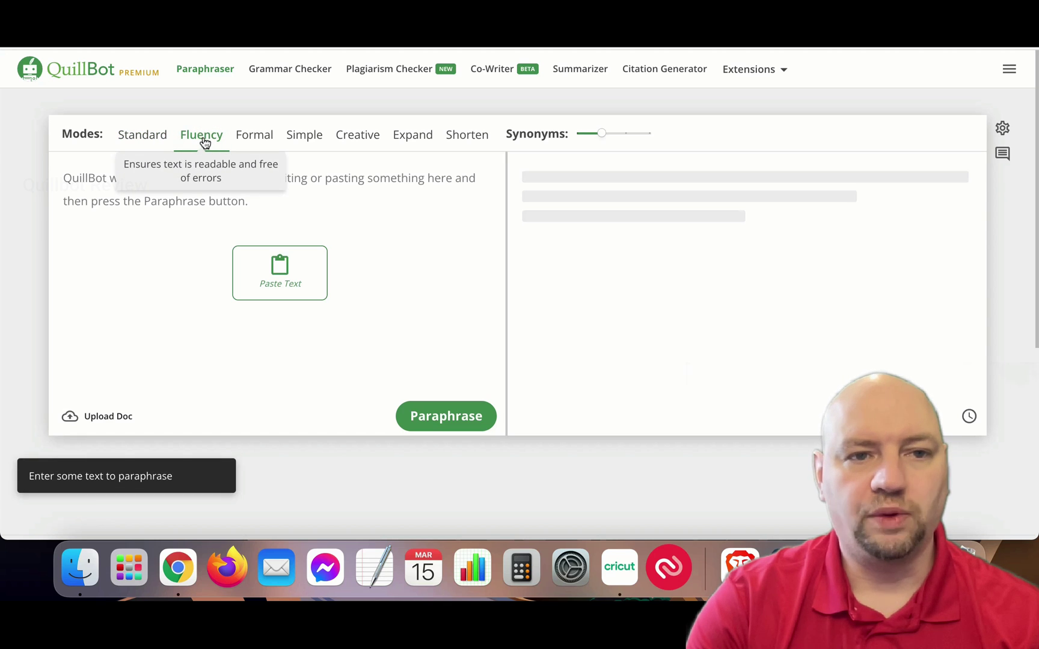
{"action": "left_click", "coordinate": [264, 142]}
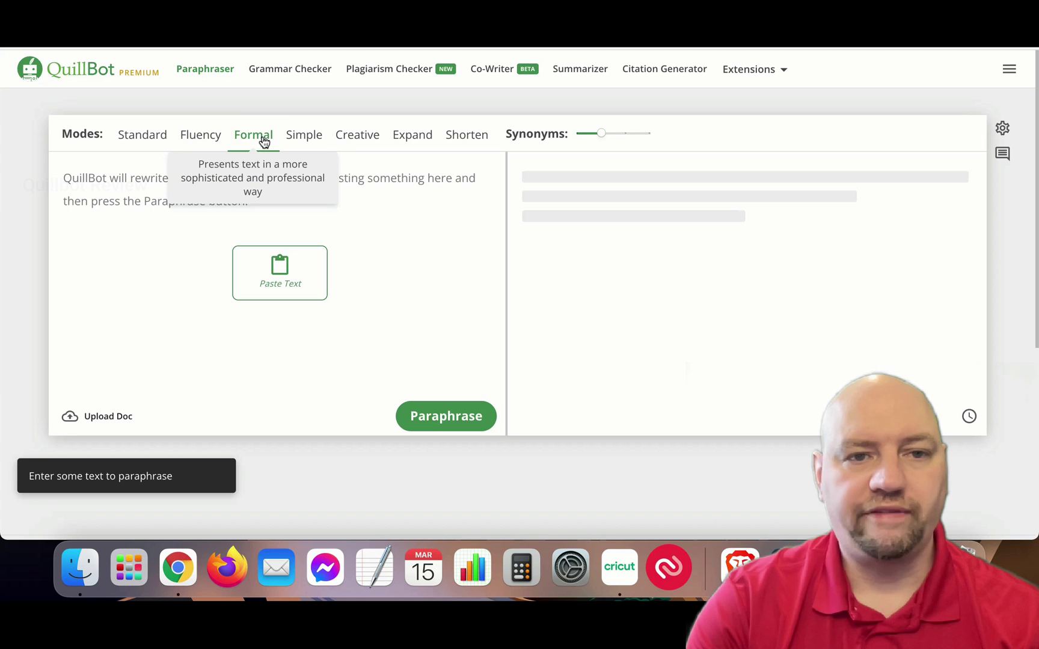
{"action": "left_click", "coordinate": [301, 143]}
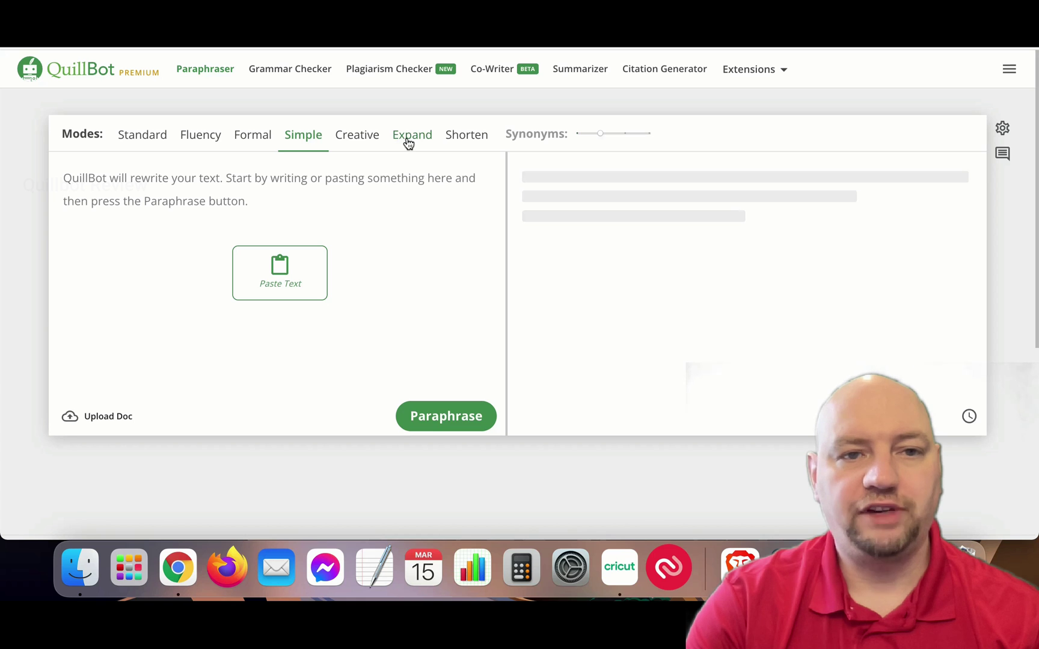
{"action": "left_click", "coordinate": [137, 146]}
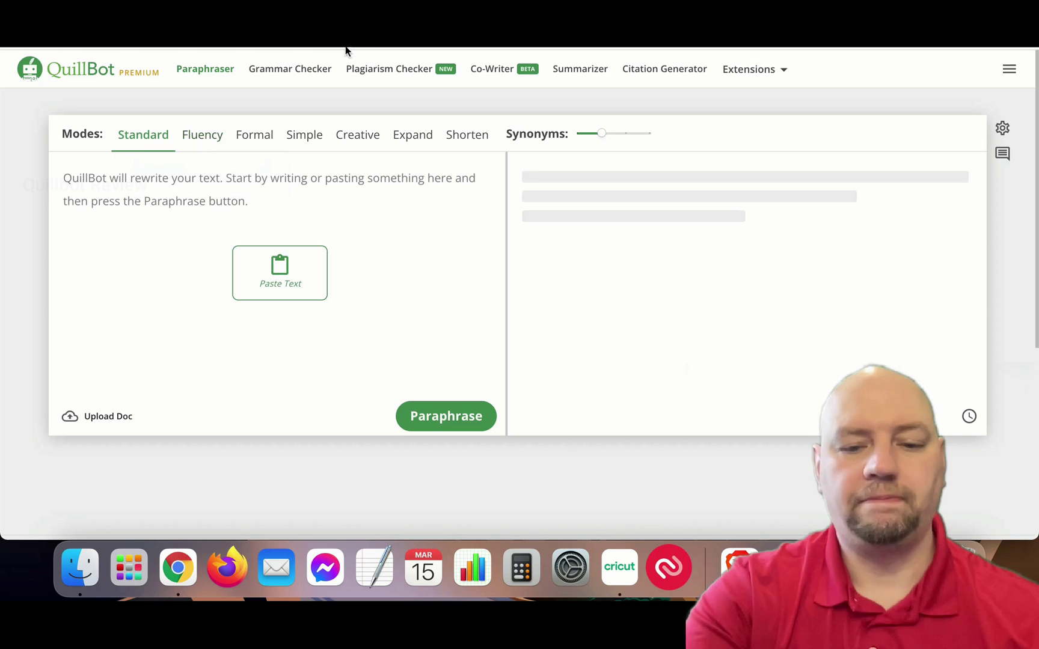
Step: Load QuillBot in a private window as a free visitor and browse the Premium upgrade page
{"action": "key", "text": "super+shift+n"}
{"action": "type", "text": "quill"}
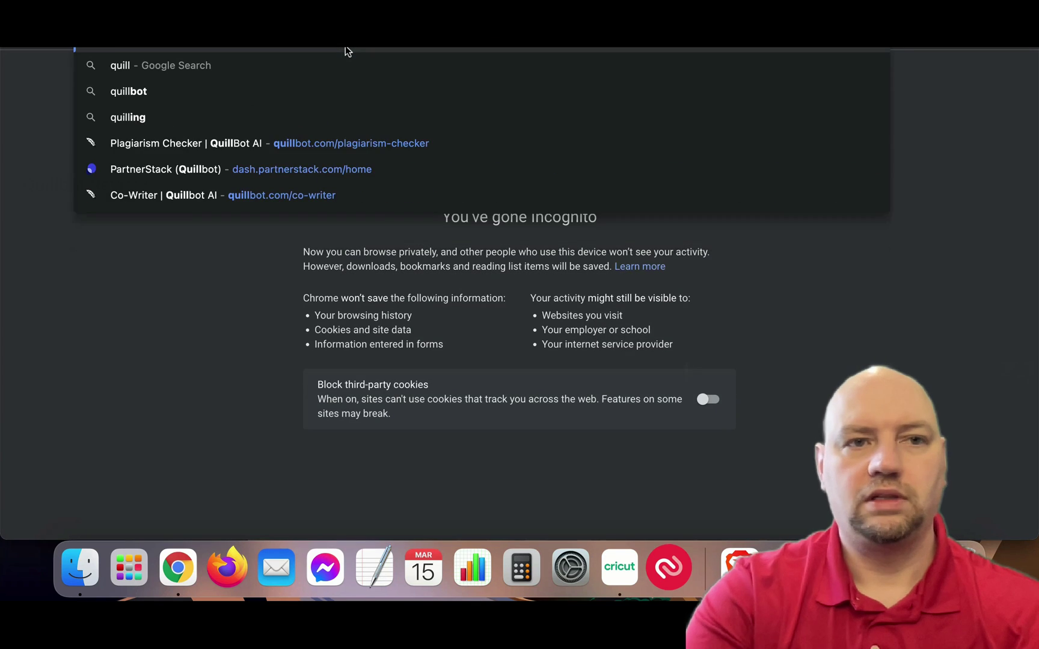
{"action": "key", "text": "Return"}
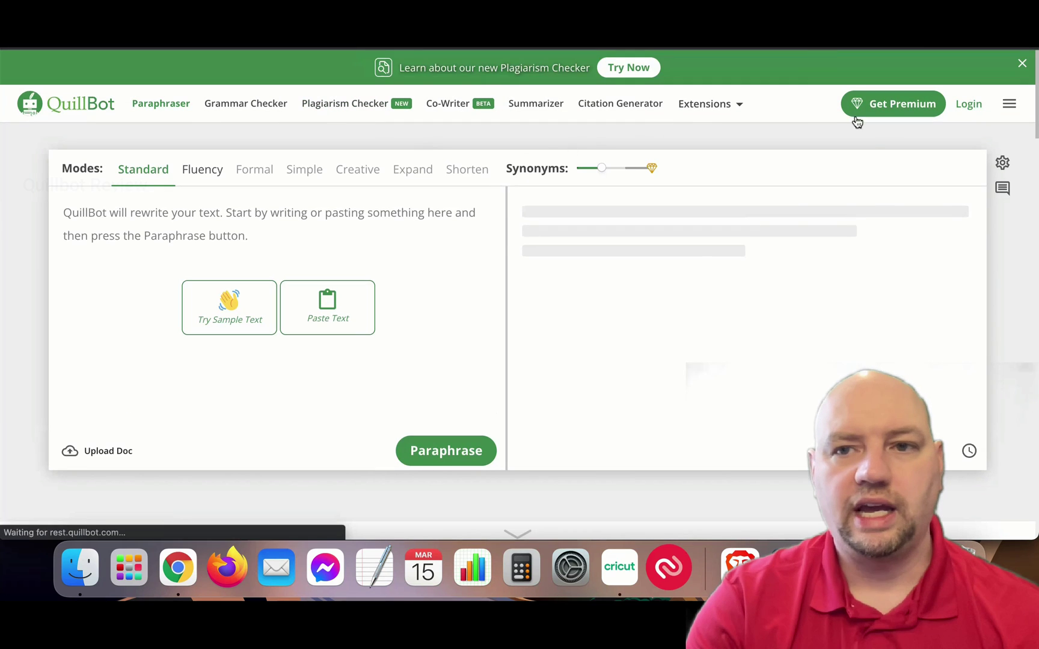
{"action": "left_click", "coordinate": [889, 118]}
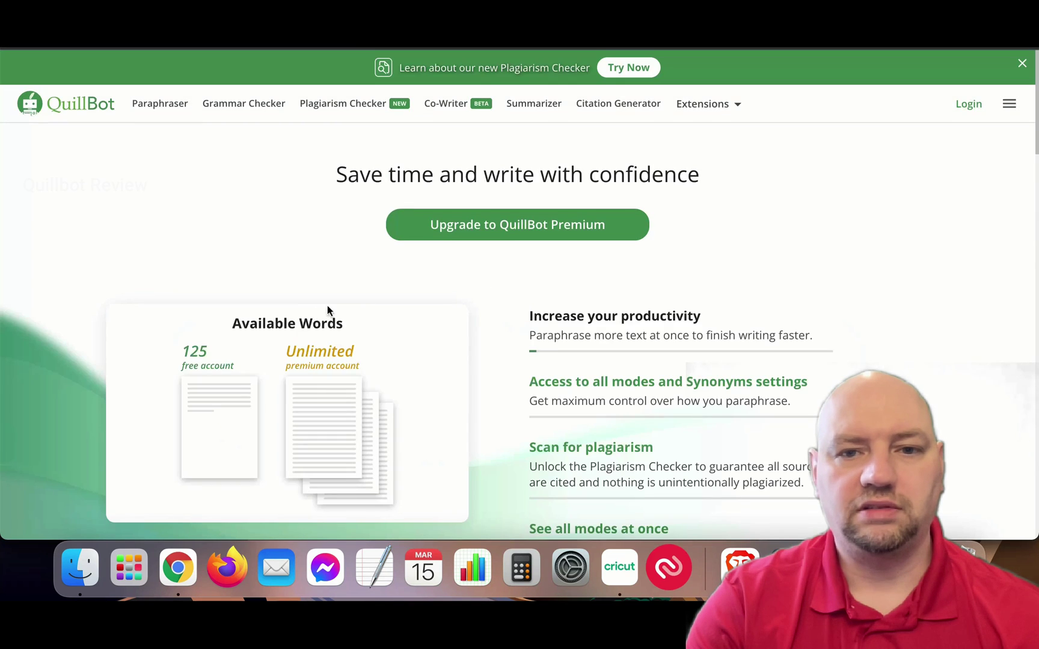
{"action": "scroll", "coordinate": [363, 306], "scroll_direction": "down", "scroll_amount": 1}
{"action": "scroll", "coordinate": [364, 307], "scroll_direction": "down", "scroll_amount": 10}
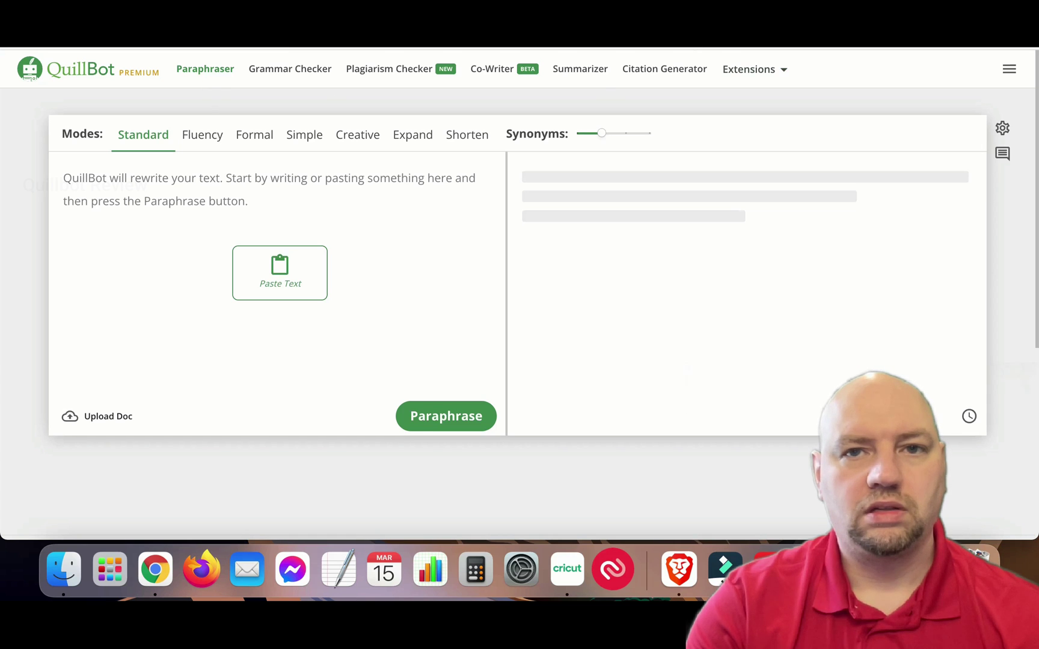
Step: Log in to Article Forge in a new tab and open the saved 'Does teeth whitening damage your teeth?' article
{"action": "key", "text": "super+t"}
{"action": "type", "text": "art"}
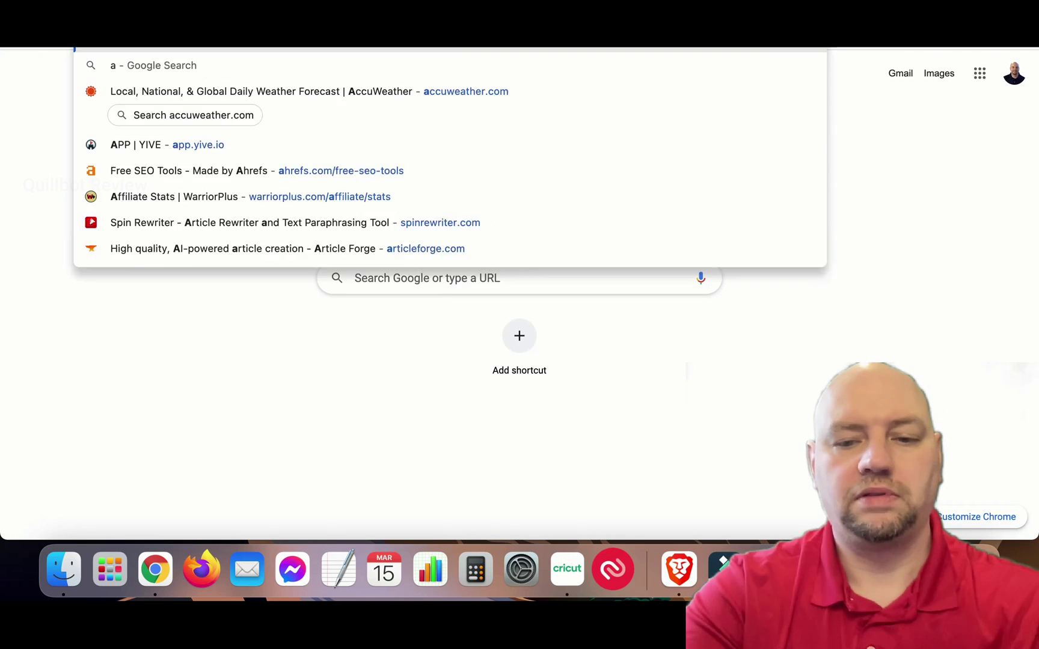
{"action": "type", "text": "i"}
{"action": "left_click", "coordinate": [150, 246]}
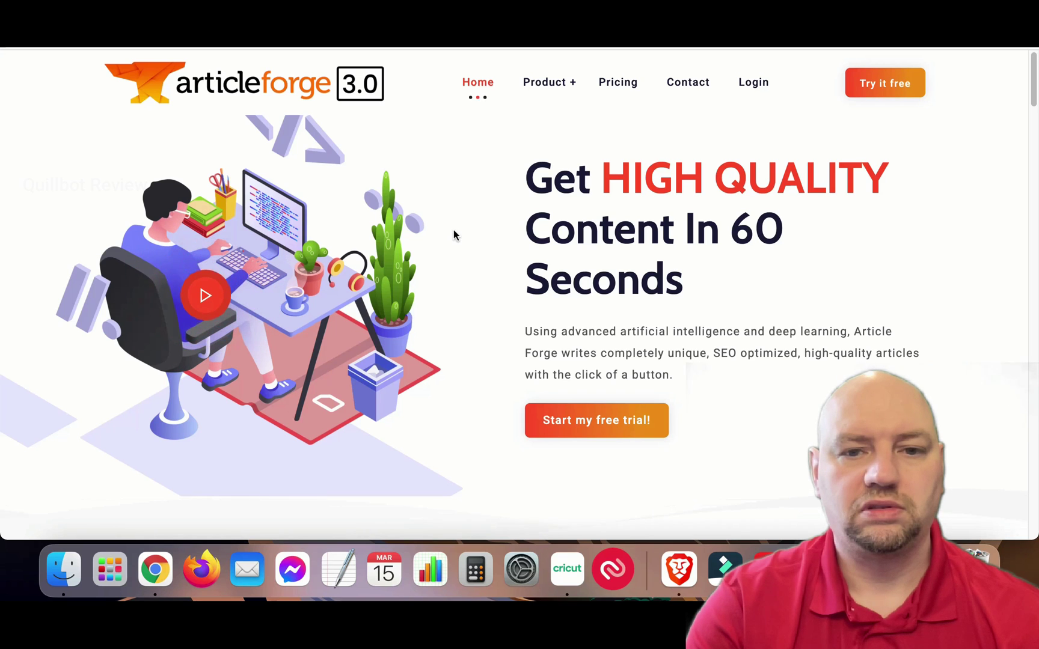
{"action": "left_click", "coordinate": [750, 87]}
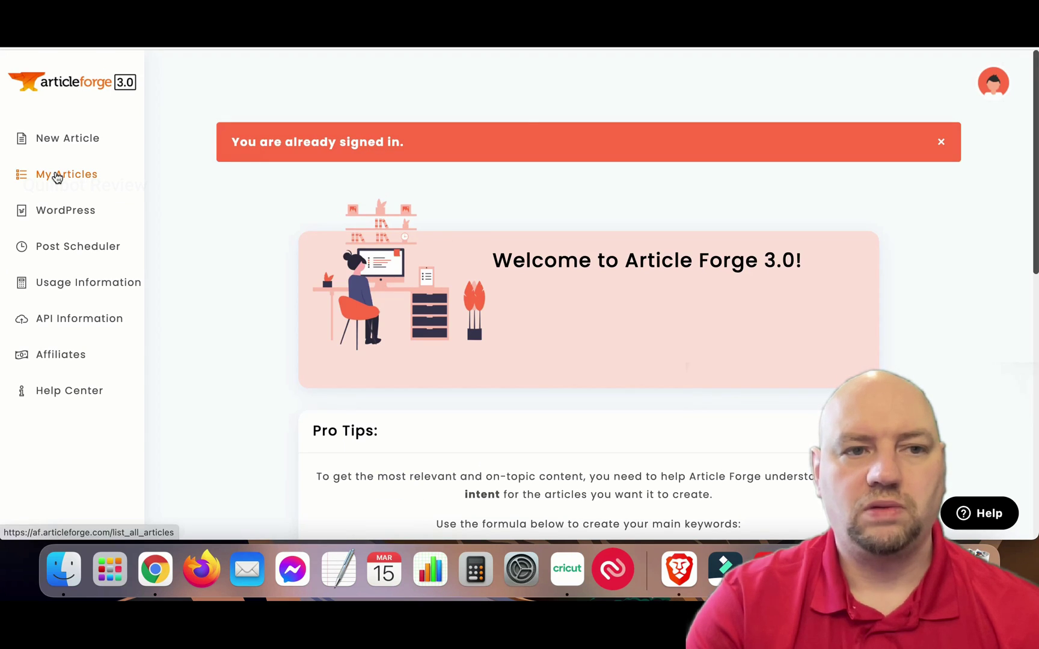
{"action": "left_click", "coordinate": [60, 175]}
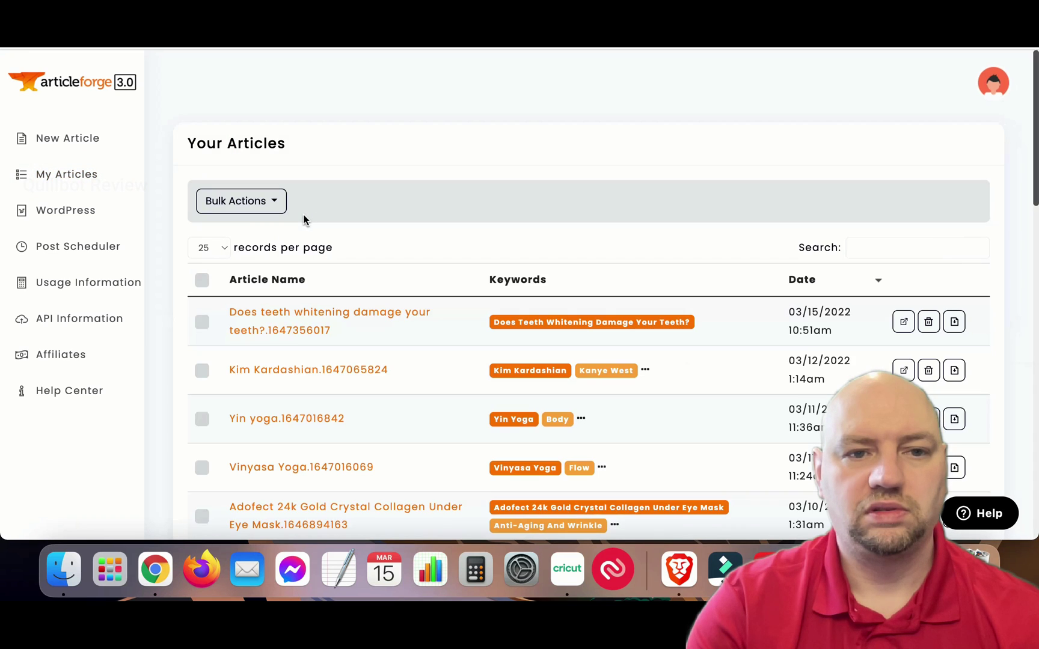
{"action": "left_click", "coordinate": [314, 323]}
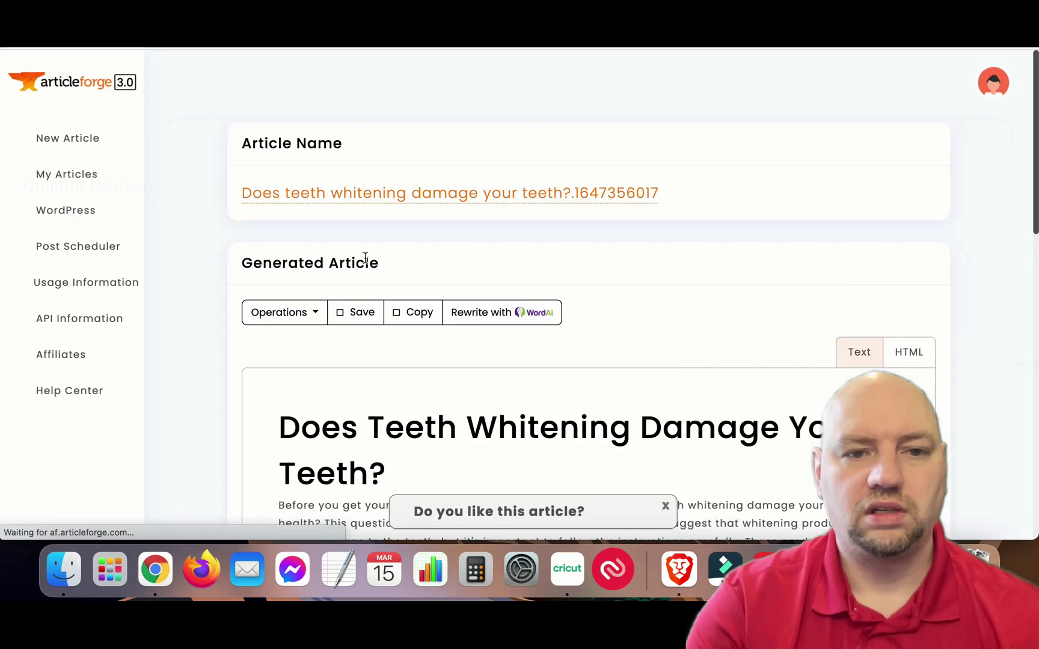
Step: Select the article's body text and copy it
{"action": "scroll", "coordinate": [367, 252], "scroll_direction": "down", "scroll_amount": 15}
{"action": "scroll", "coordinate": [367, 252], "scroll_direction": "up", "scroll_amount": 8}
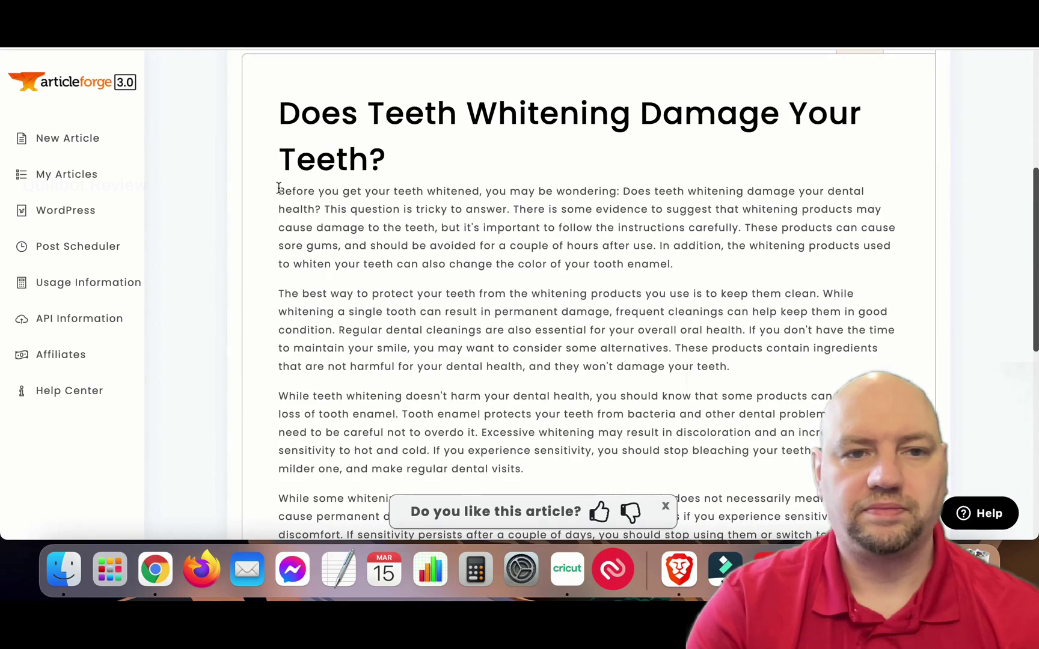
{"action": "left_click_drag", "start_coordinate": [278, 188], "coordinate": [781, 257]}
{"action": "right_click", "coordinate": [579, 220]}
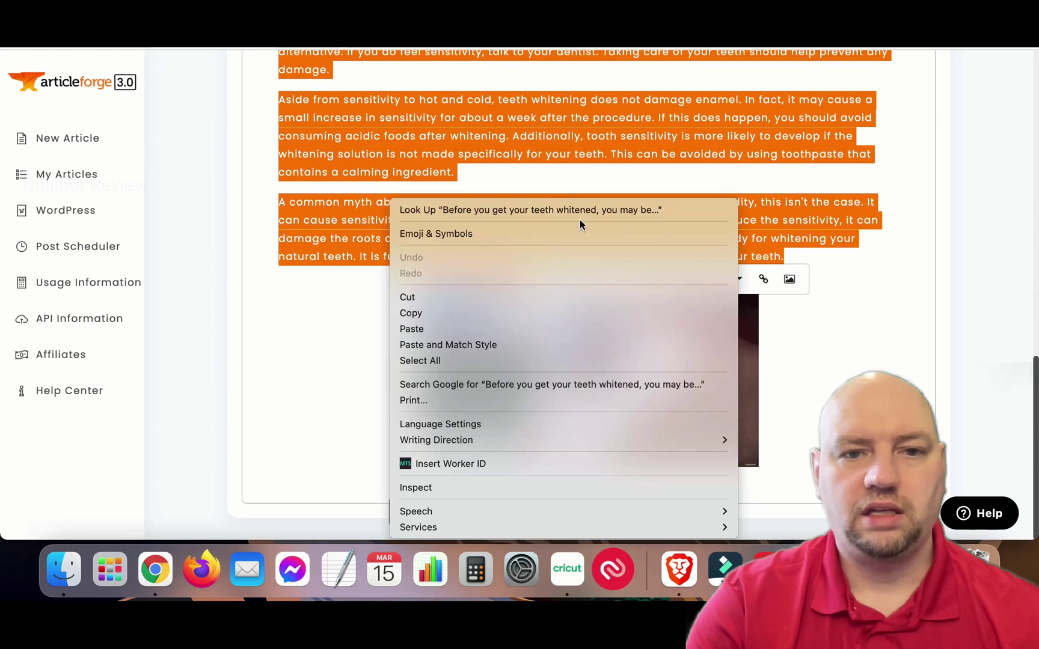
{"action": "left_click", "coordinate": [421, 313]}
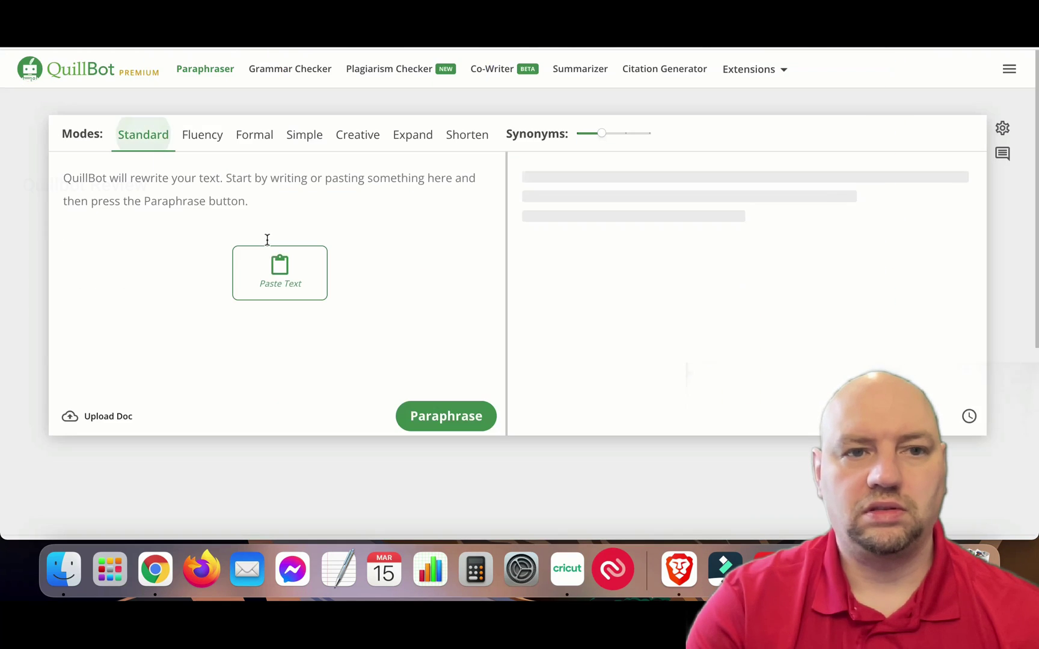
Step: Paste the 456-word teeth-whitening article into QuillBot's input box for a Standard-mode paraphrase
{"action": "right_click", "coordinate": [162, 197]}
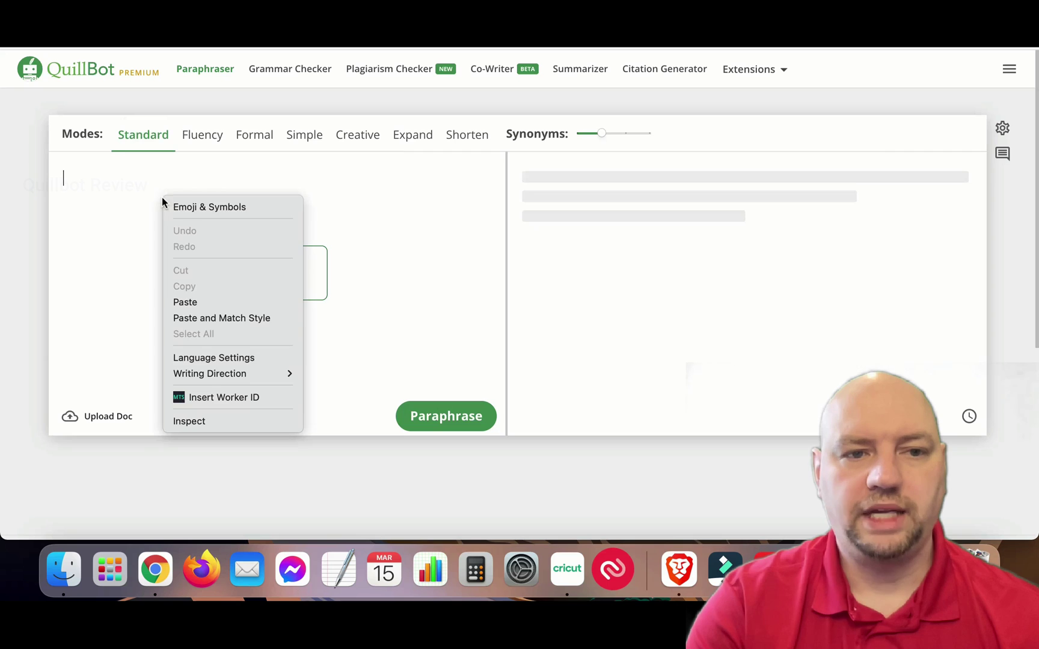
{"action": "left_click", "coordinate": [186, 306]}
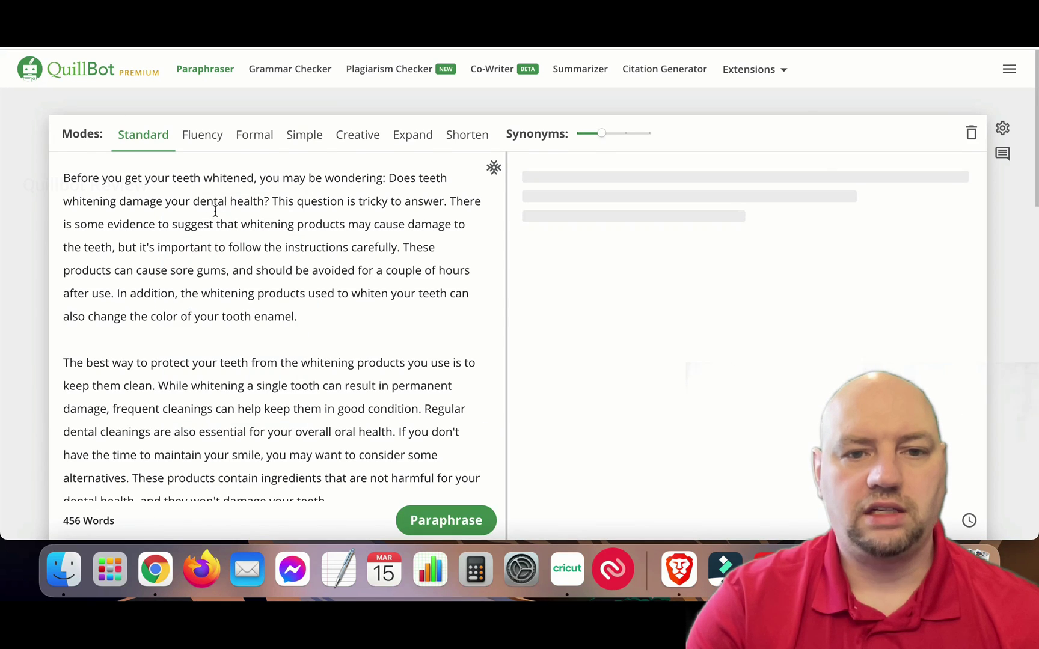
{"action": "scroll", "coordinate": [215, 211], "scroll_direction": "down", "scroll_amount": 4}
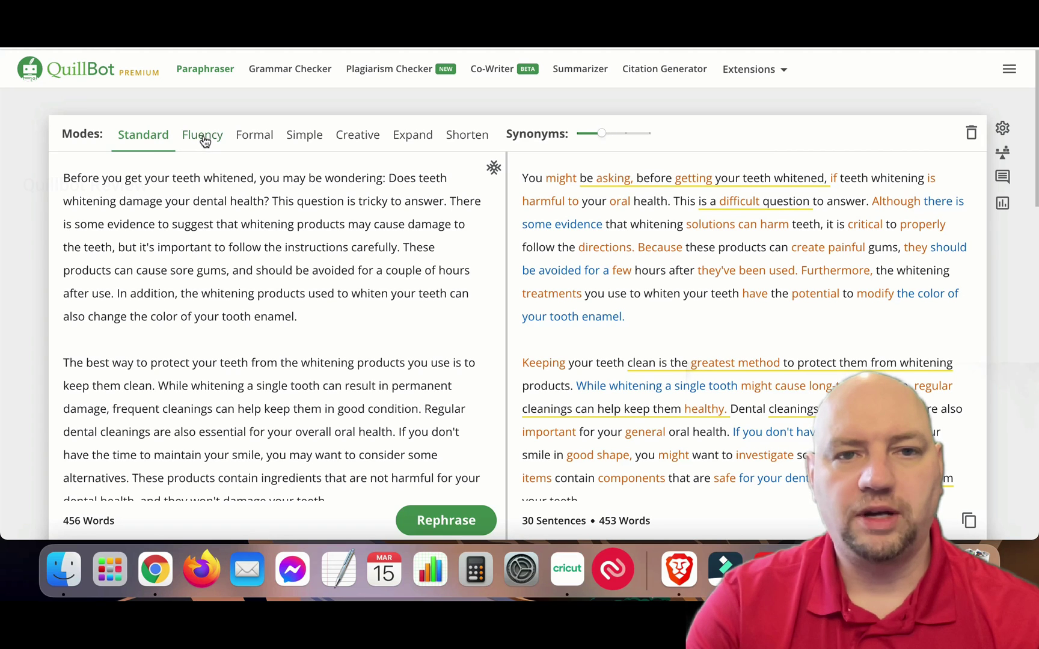
Step: Switch to Expand mode and review the 561-word, 30-sentence paraphrase
{"action": "left_click", "coordinate": [413, 140]}
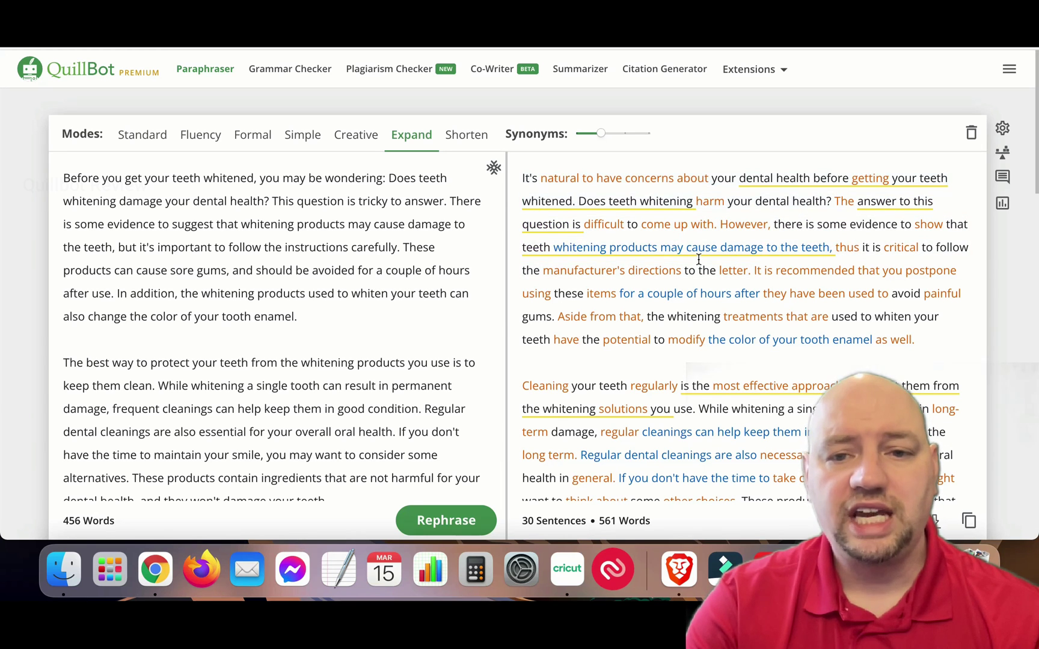
{"action": "scroll", "coordinate": [699, 266], "scroll_direction": "down", "scroll_amount": 5}
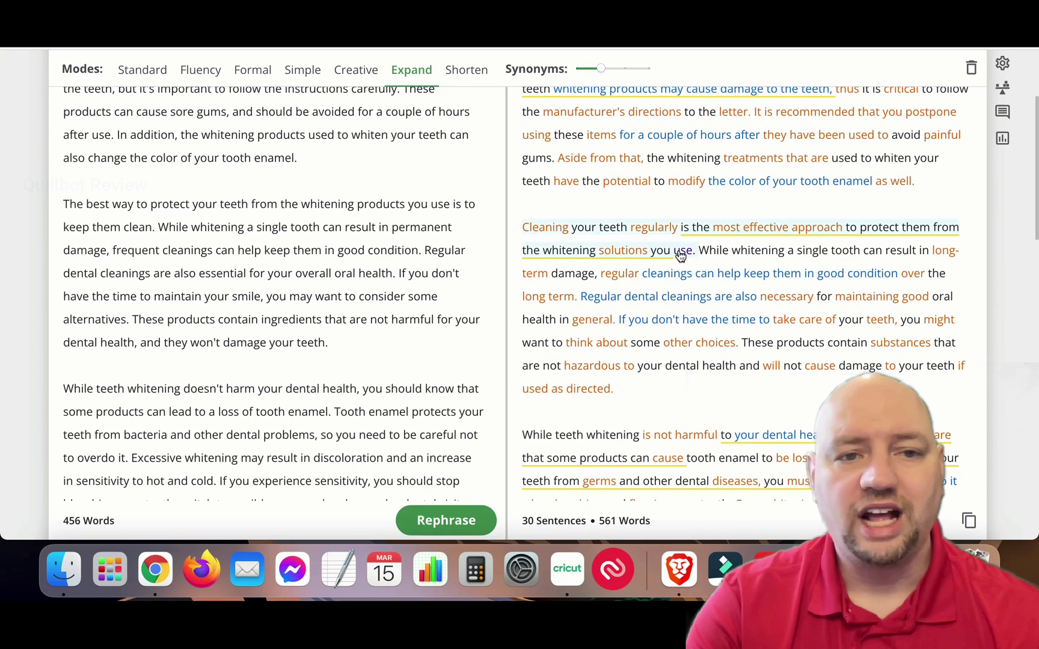
{"action": "scroll", "coordinate": [683, 228], "scroll_direction": "up", "scroll_amount": 5}
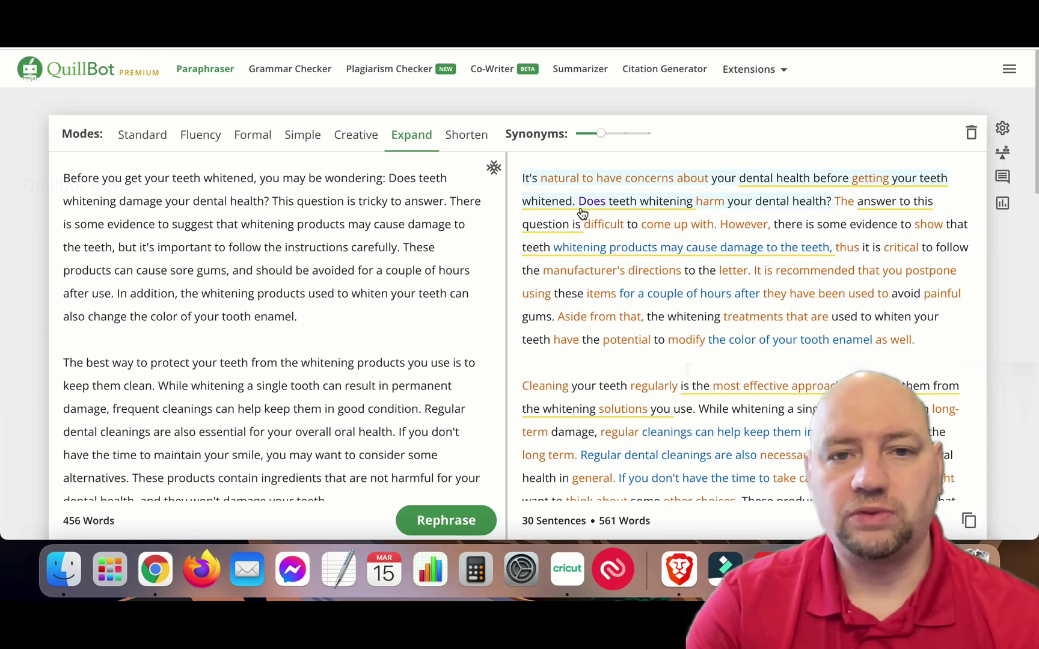
{"action": "scroll", "coordinate": [577, 170], "scroll_direction": "down", "scroll_amount": 3}
{"action": "scroll", "coordinate": [573, 172], "scroll_direction": "up", "scroll_amount": 3}
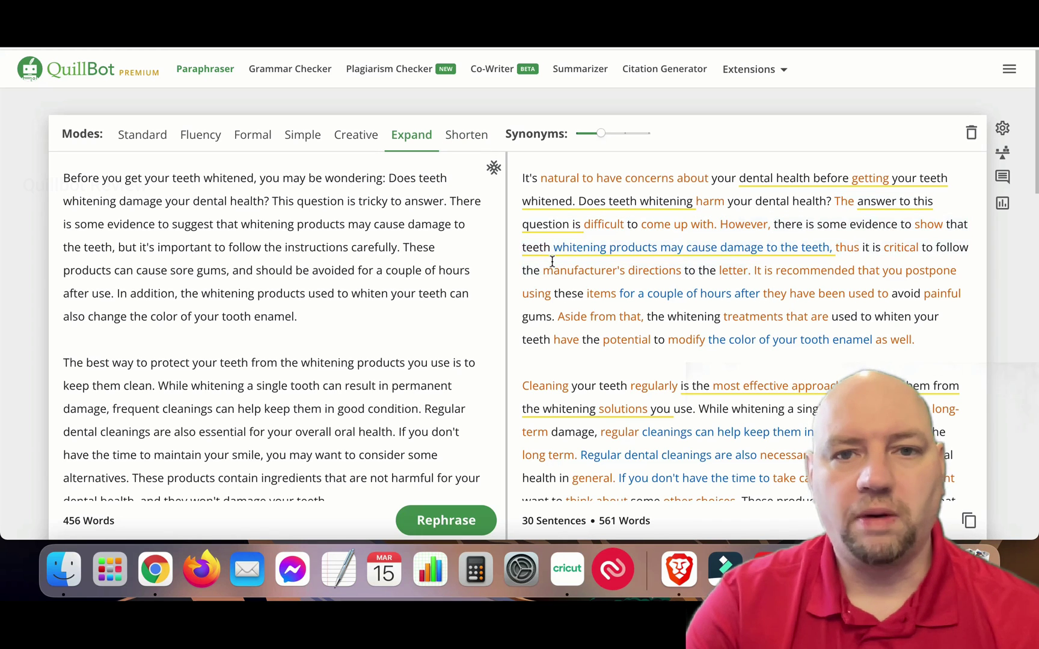
Step: Condense the article to 317 words in Shorten mode, then raise the Synonyms slider
{"action": "left_click", "coordinate": [466, 136]}
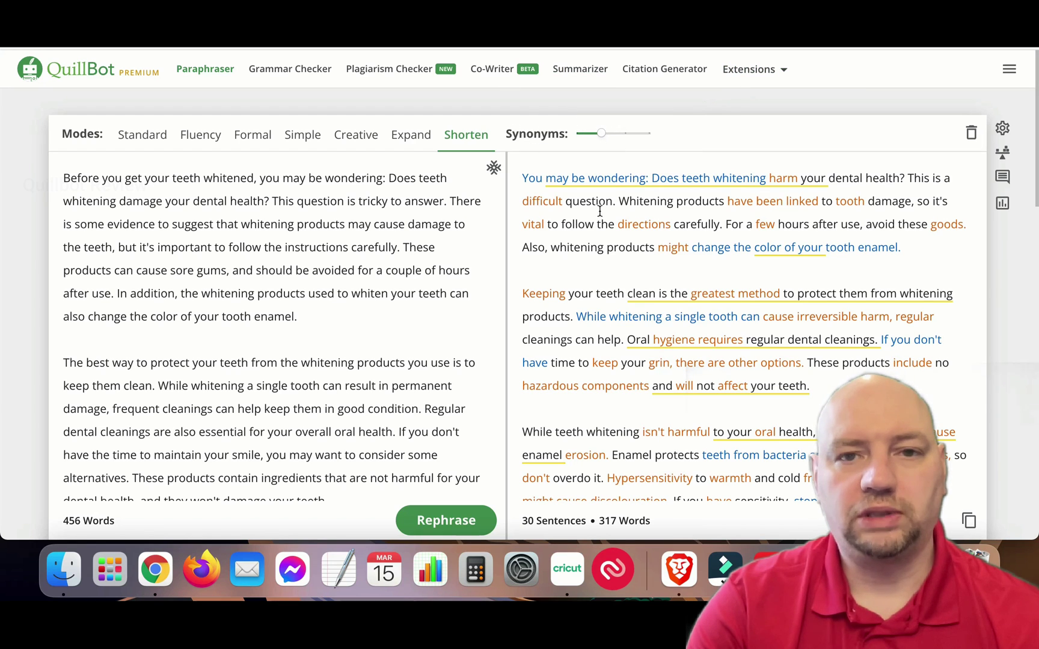
{"action": "left_click", "coordinate": [625, 133]}
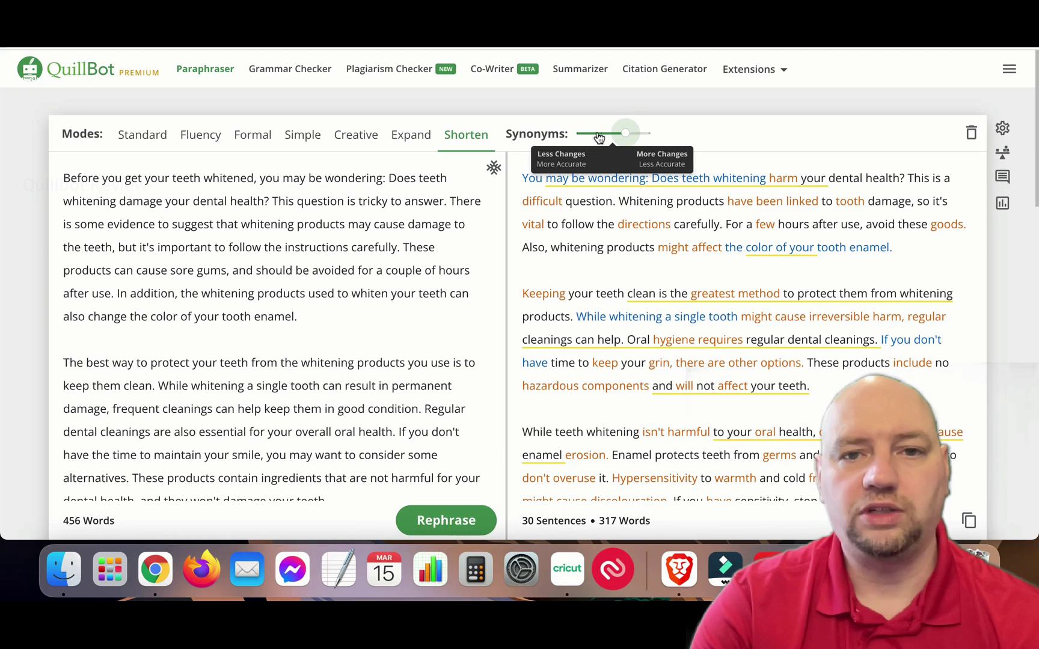
Step: Set the Synonyms slider to maximum and rerun Expand mode for a 561-word paraphrase
{"action": "left_click", "coordinate": [599, 138]}
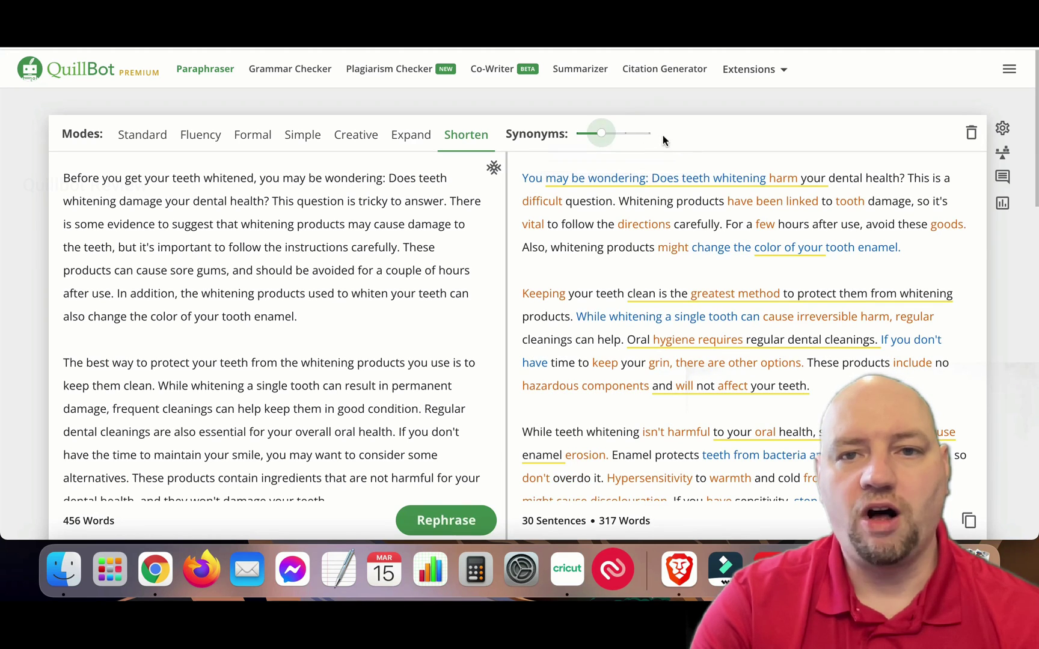
{"action": "left_click", "coordinate": [648, 133]}
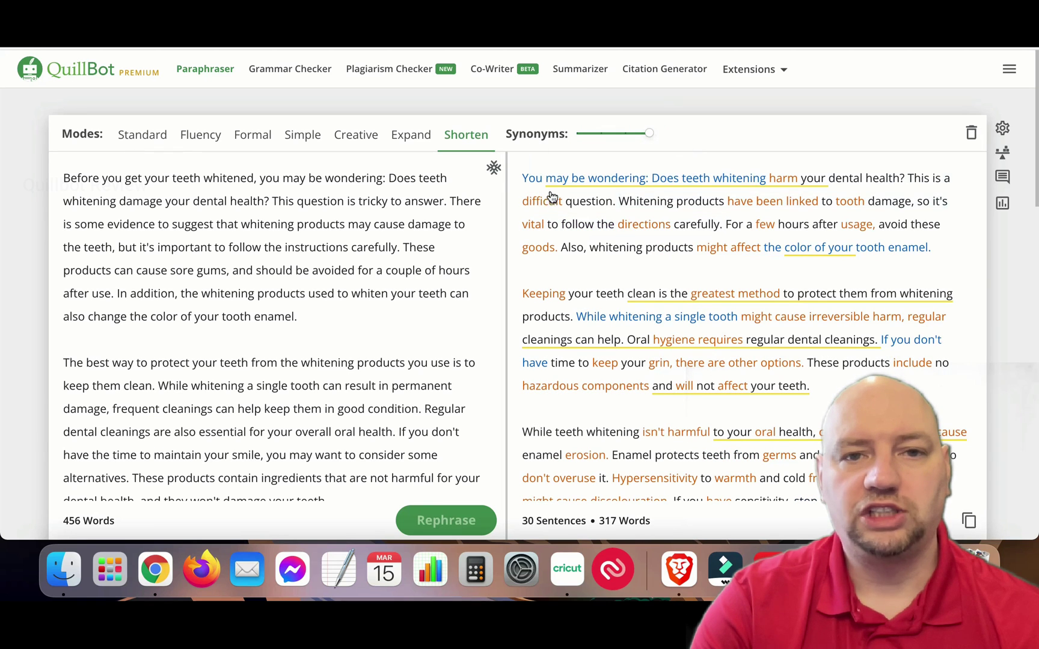
{"action": "left_click", "coordinate": [414, 137]}
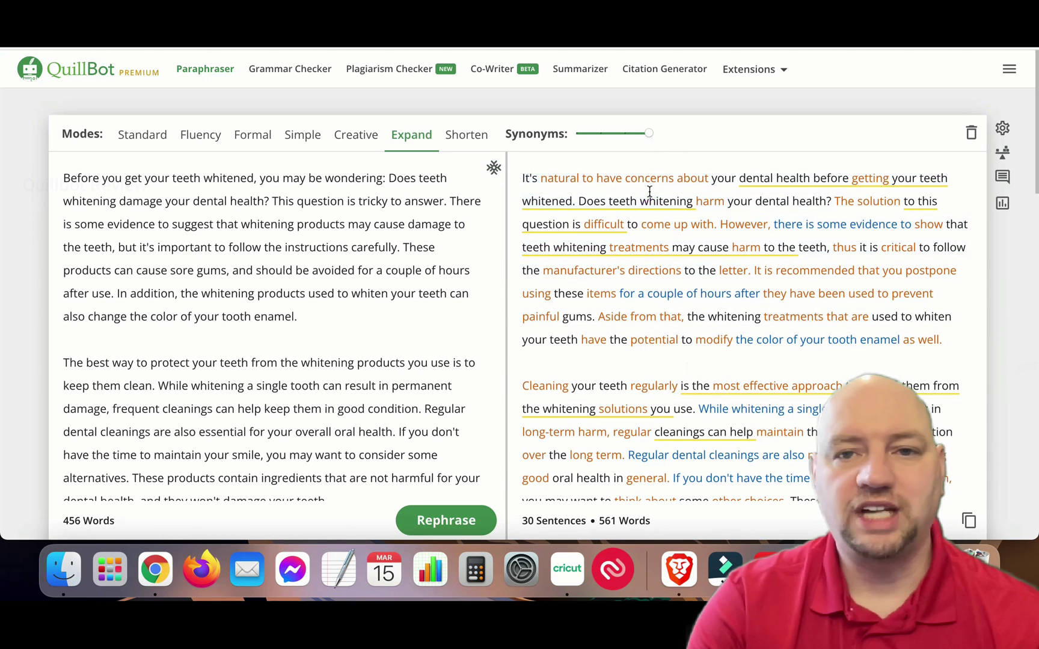
{"action": "mouse_move", "coordinate": [650, 140]}
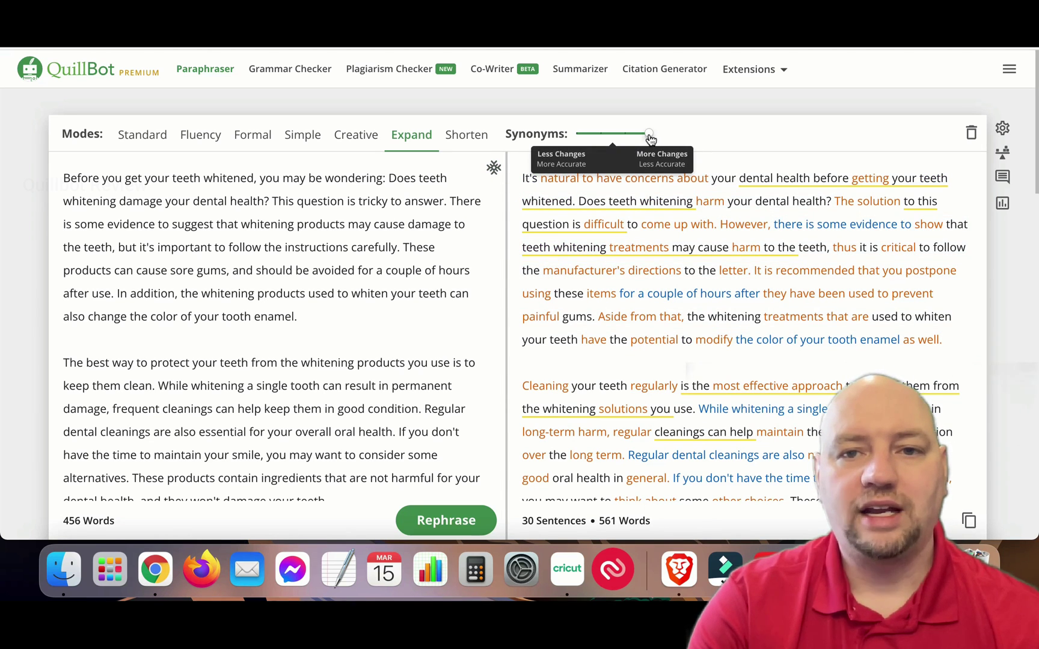